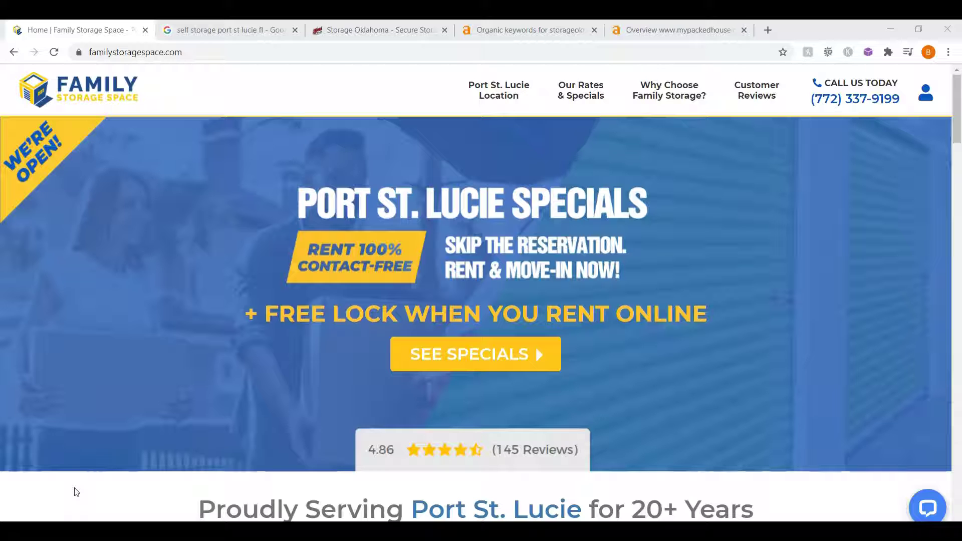
Scroll the Family Storage Space homepage down to the footer and back to the top.
click(111, 474)
scroll(182, 349, down, 10)
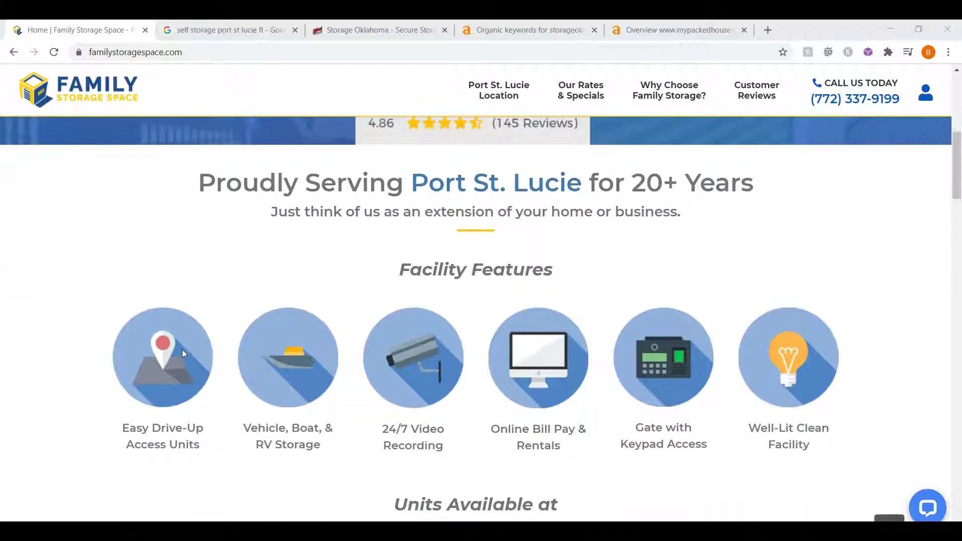
scroll(182, 354, down, 7)
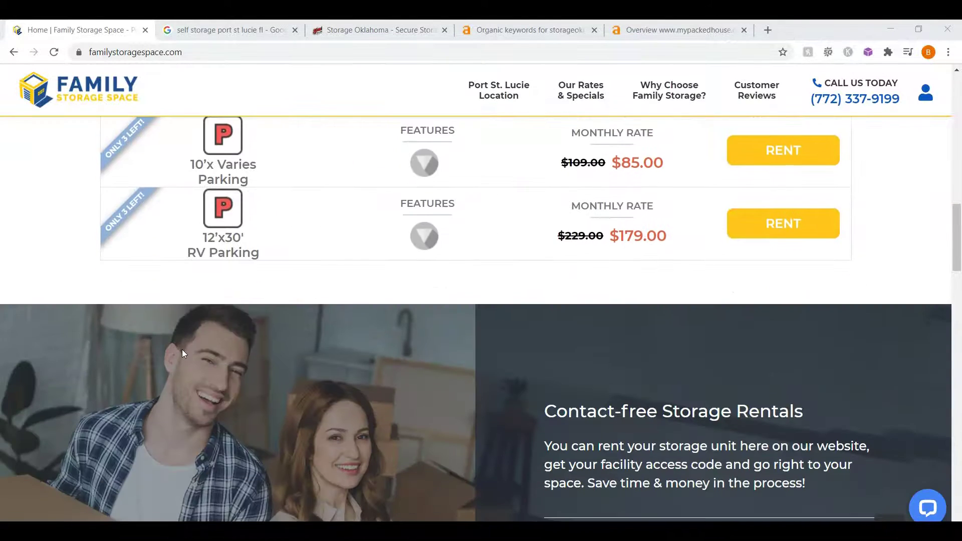
scroll(181, 350, down, 4)
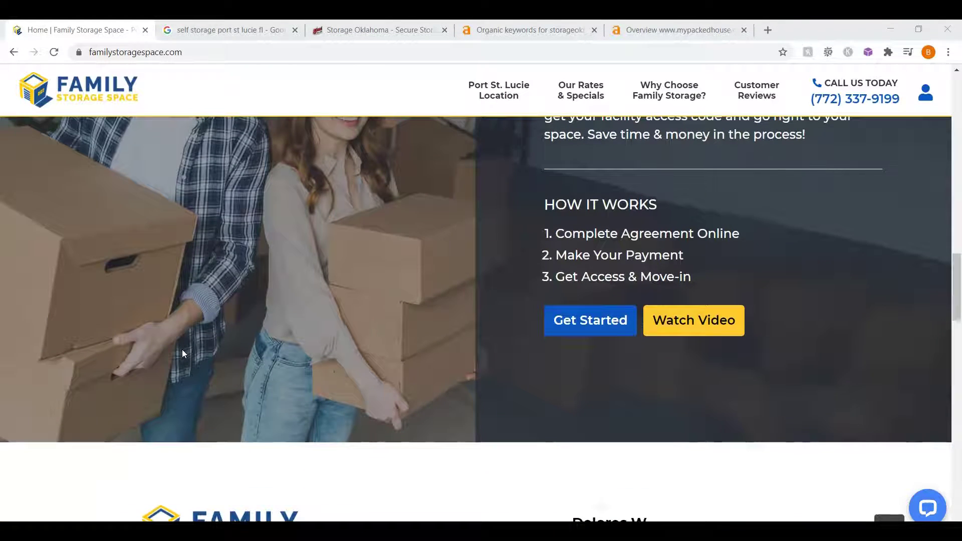
scroll(183, 354, down, 5)
scroll(184, 354, down, 5)
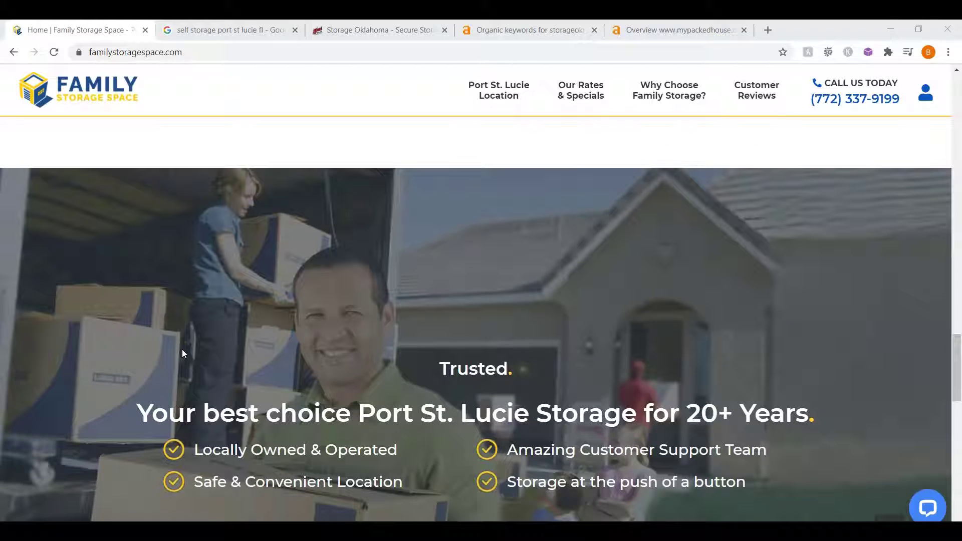
scroll(182, 350, down, 4)
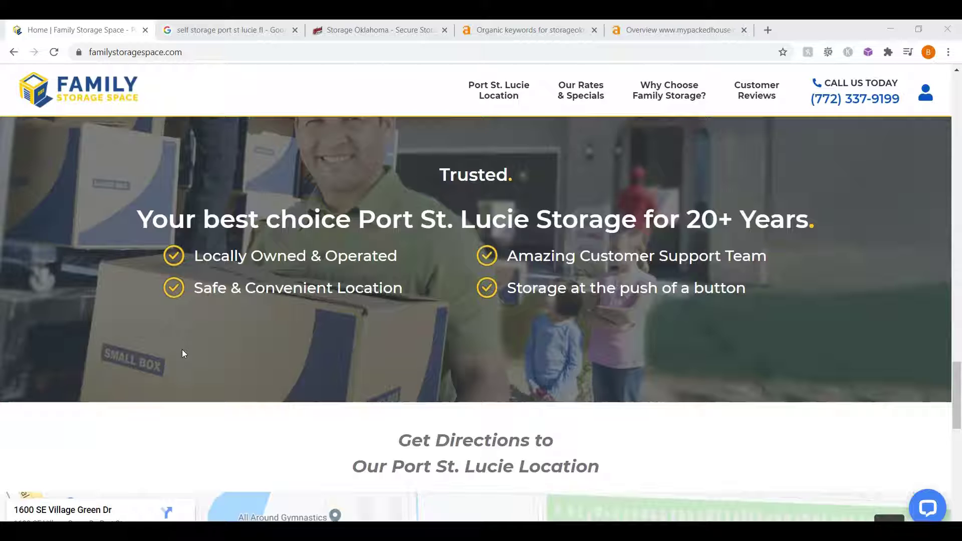
scroll(182, 350, down, 7)
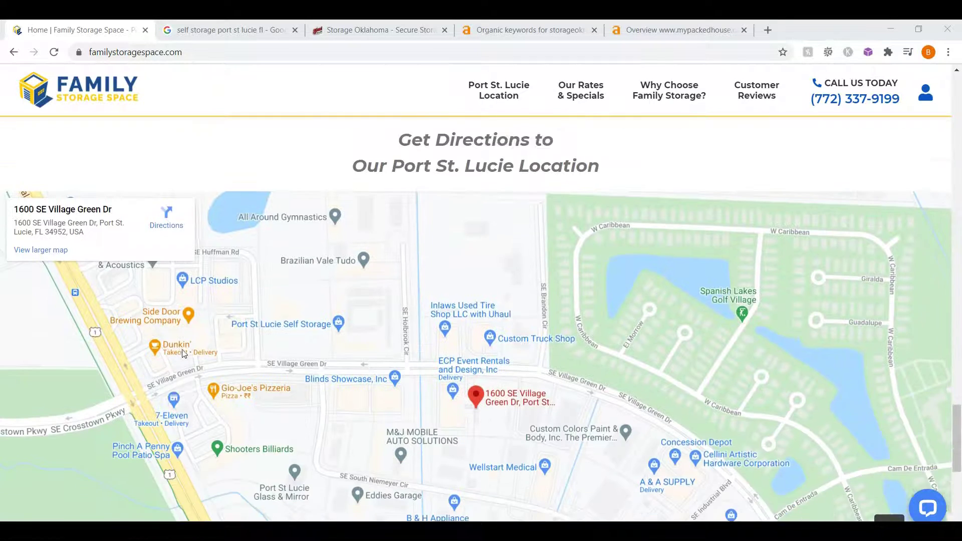
scroll(183, 354, down, 6)
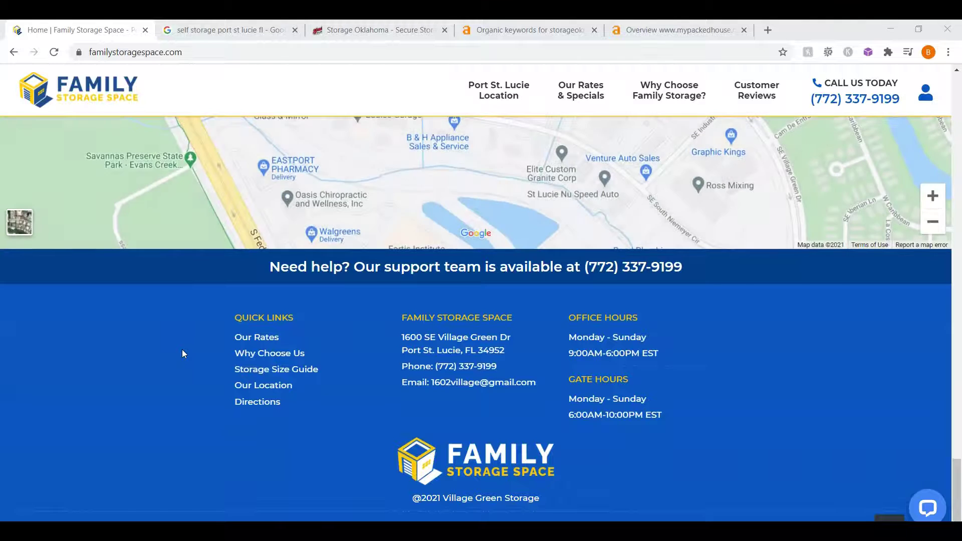
scroll(182, 353, up, 9)
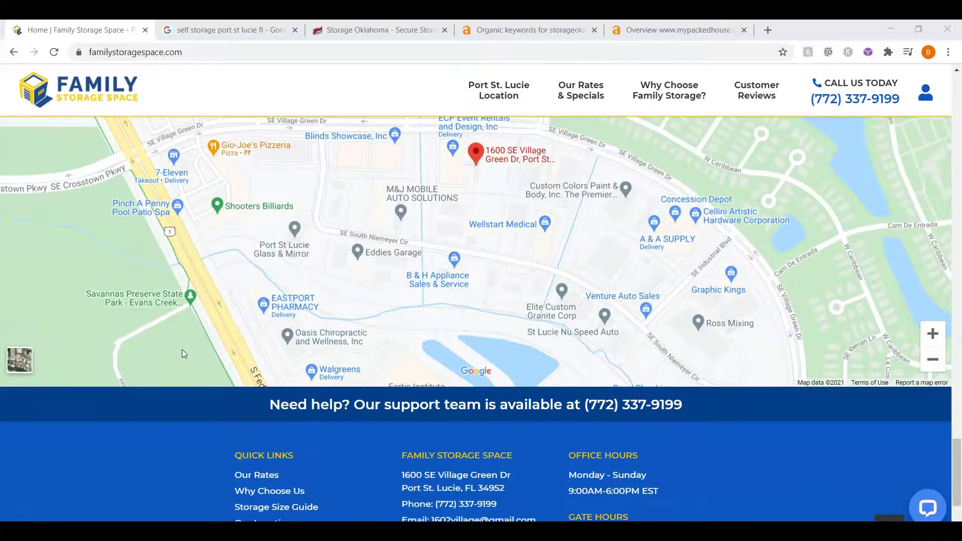
scroll(183, 353, up, 10)
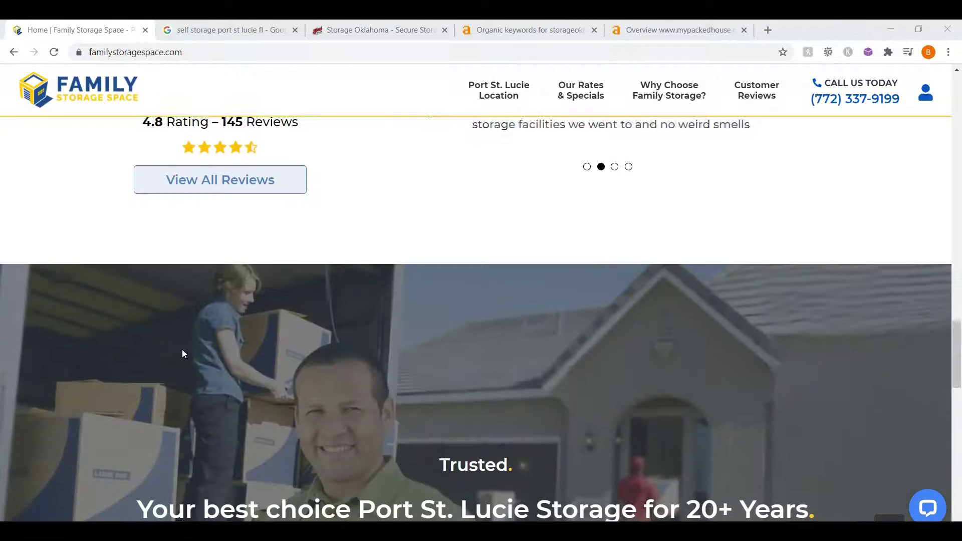
scroll(183, 353, up, 15)
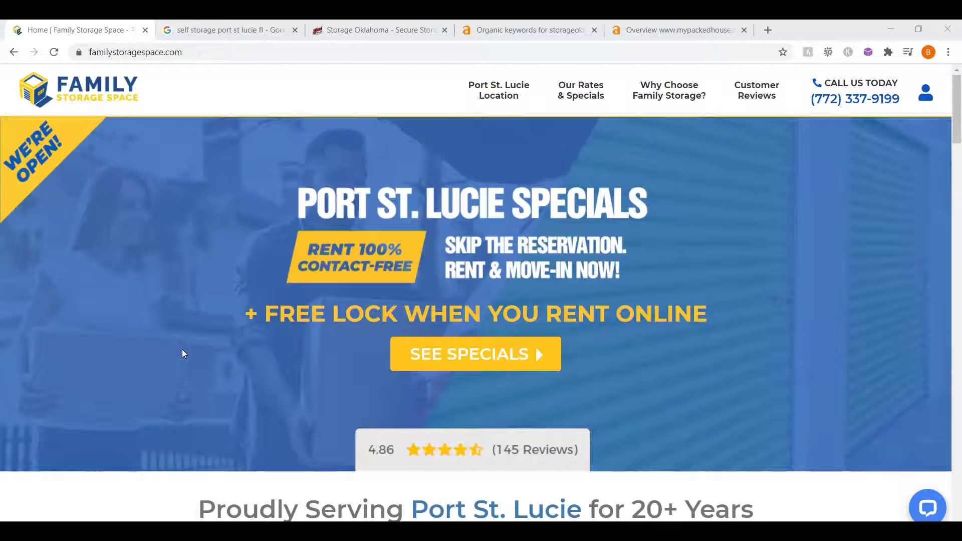
Scan the 'self storage port st lucie fl' results past the map pack to the organic listings.
key(ctrl+Tab)
scroll(326, 268, up, 10)
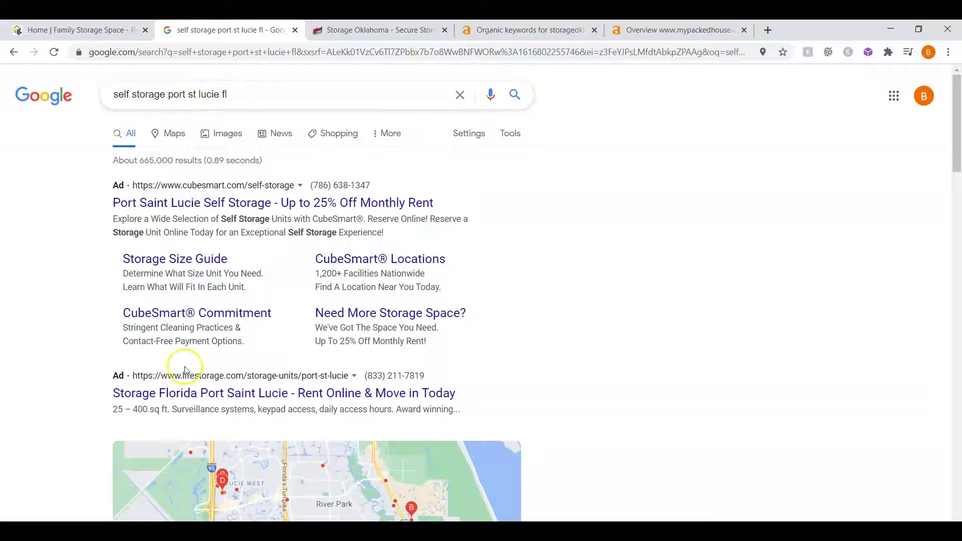
scroll(229, 230, down, 7)
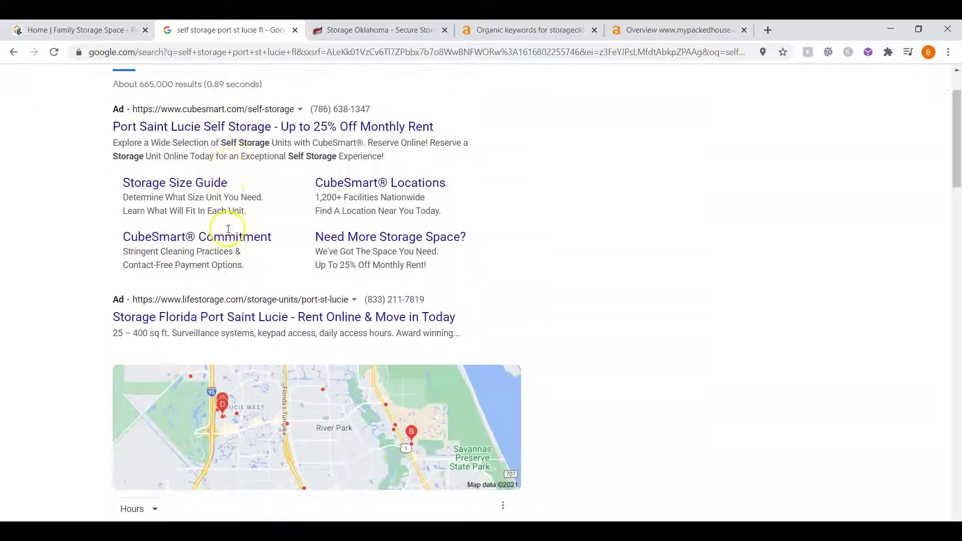
scroll(228, 233, down, 2)
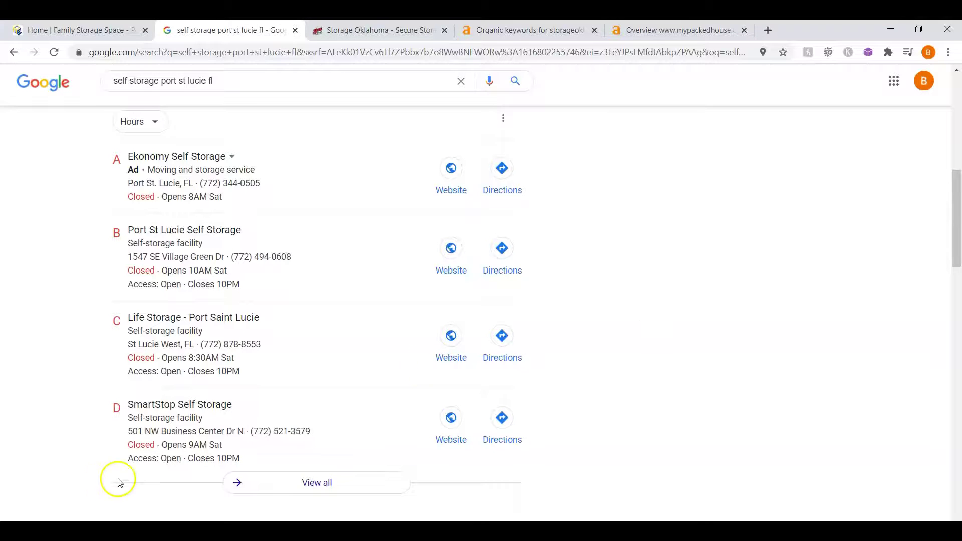
scroll(189, 326, down, 3)
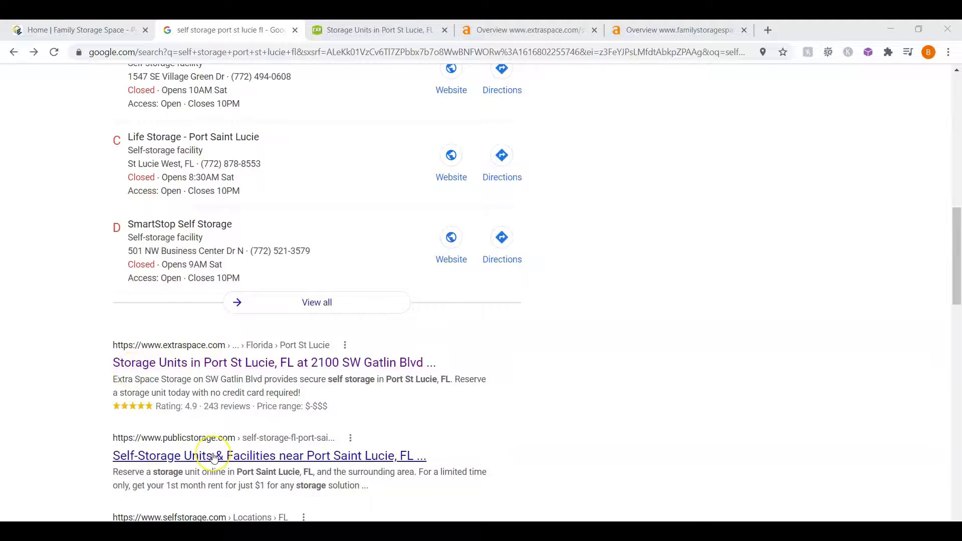
scroll(205, 464, down, 4)
scroll(215, 458, up, 2)
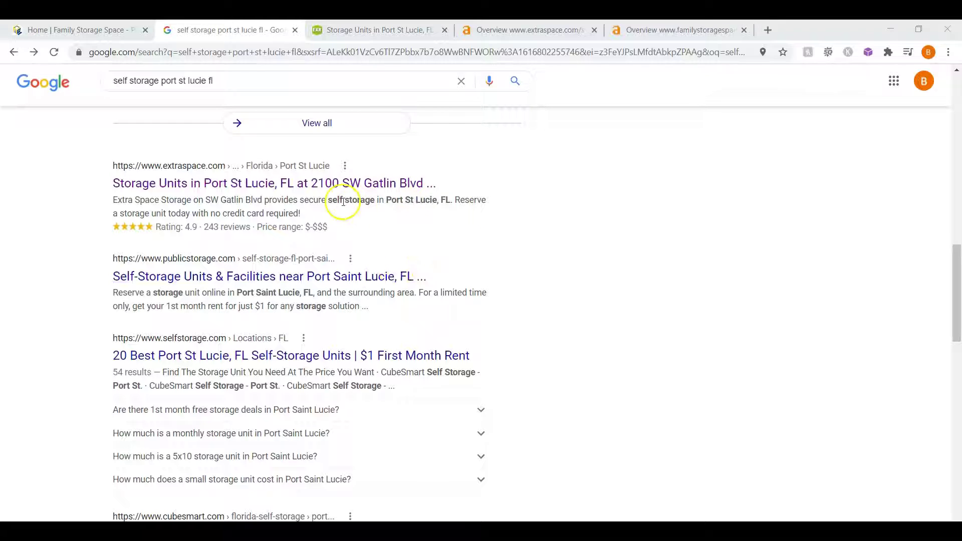
Skim the Extra Space Storage Port St Lucie page, then view its Ahrefs overview (UR 17, DR 71).
key(ctrl+Tab)
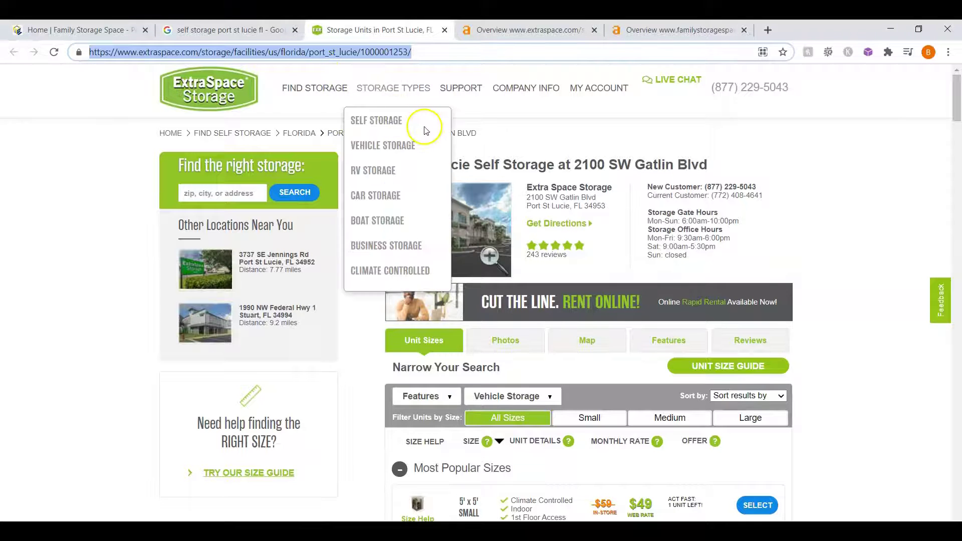
scroll(775, 197, down, 5)
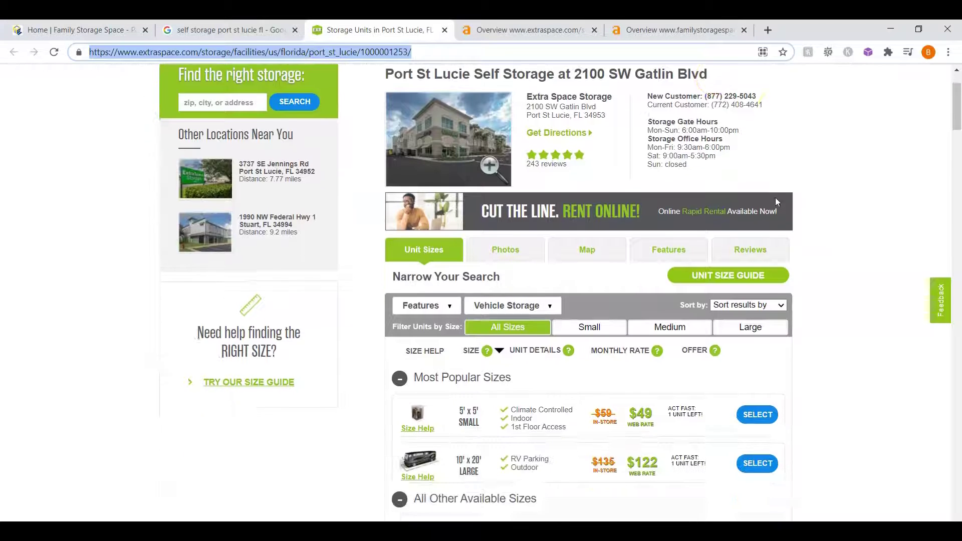
scroll(777, 202, down, 11)
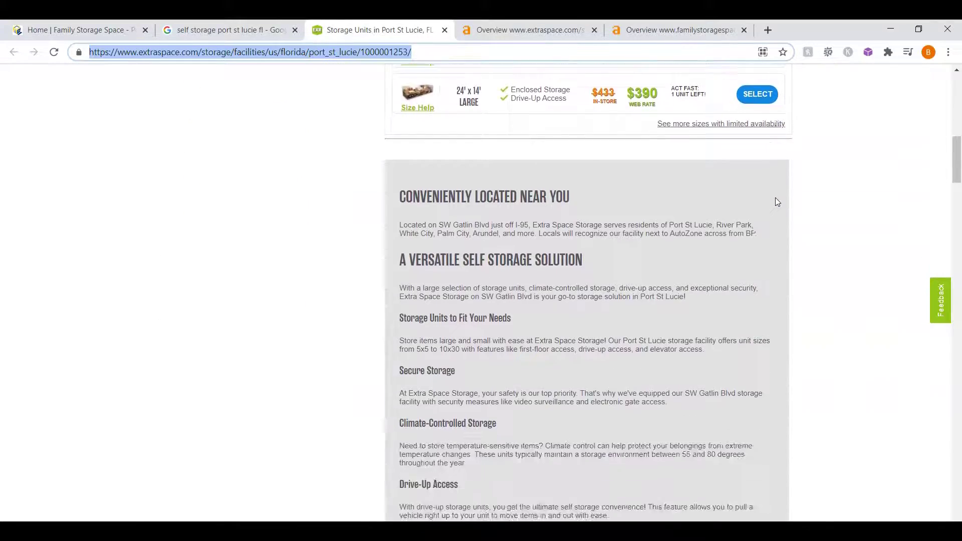
scroll(778, 202, down, 15)
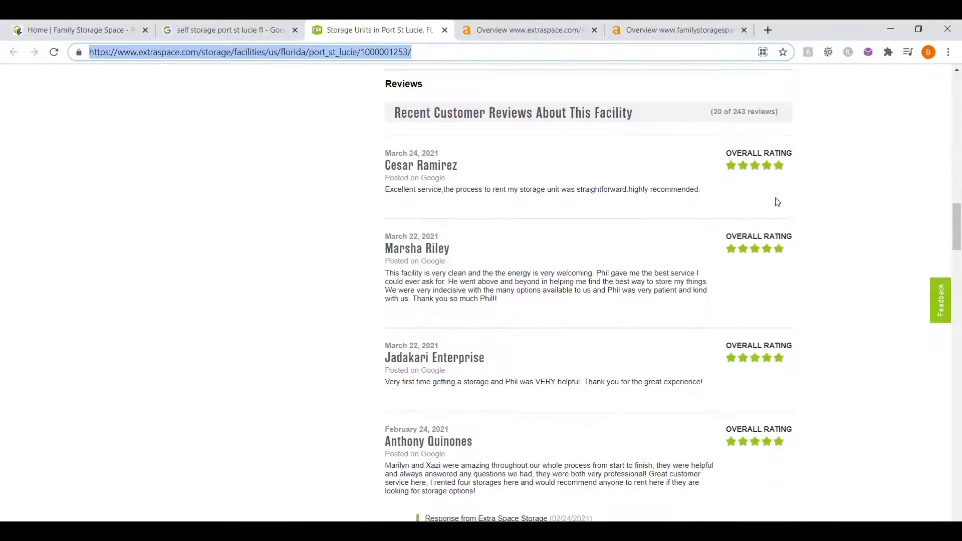
scroll(778, 201, down, 14)
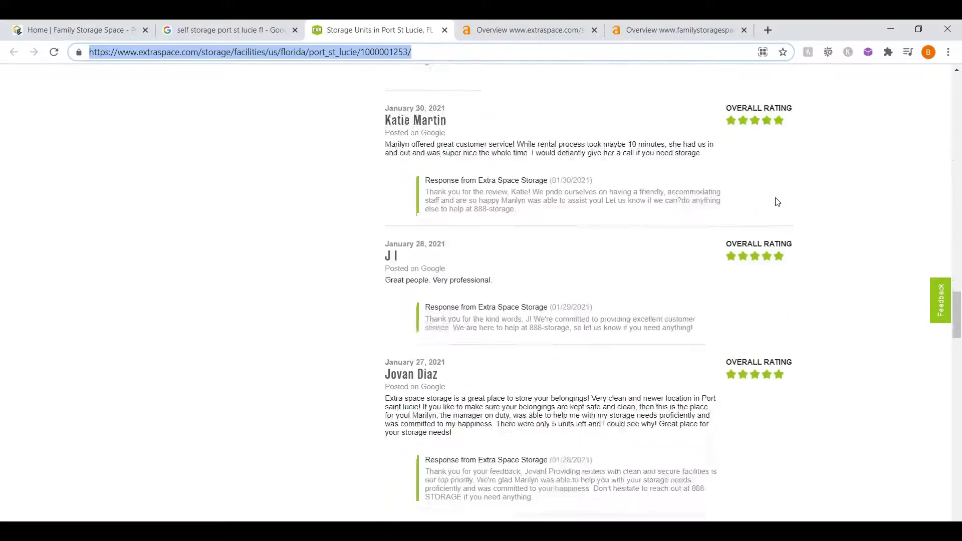
scroll(591, 300, down, 20)
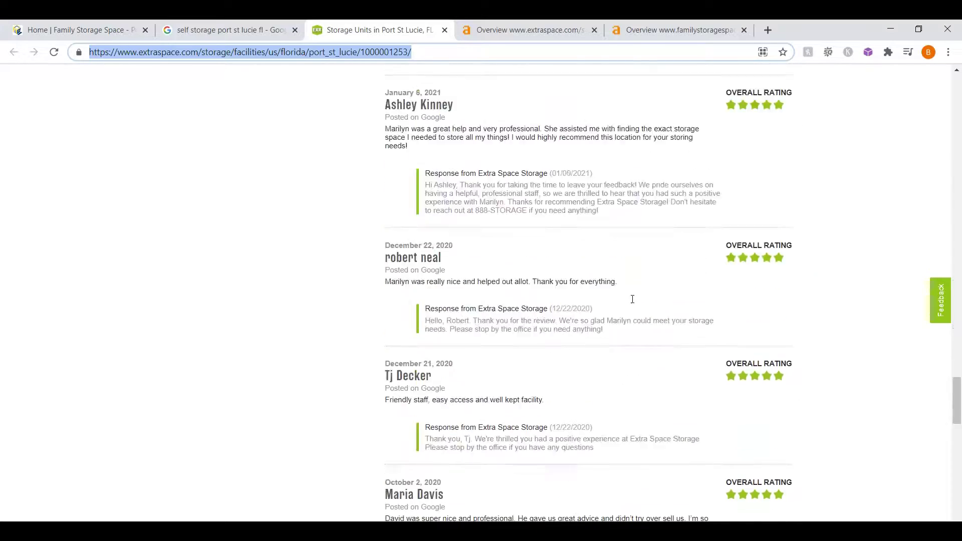
scroll(633, 300, up, 20)
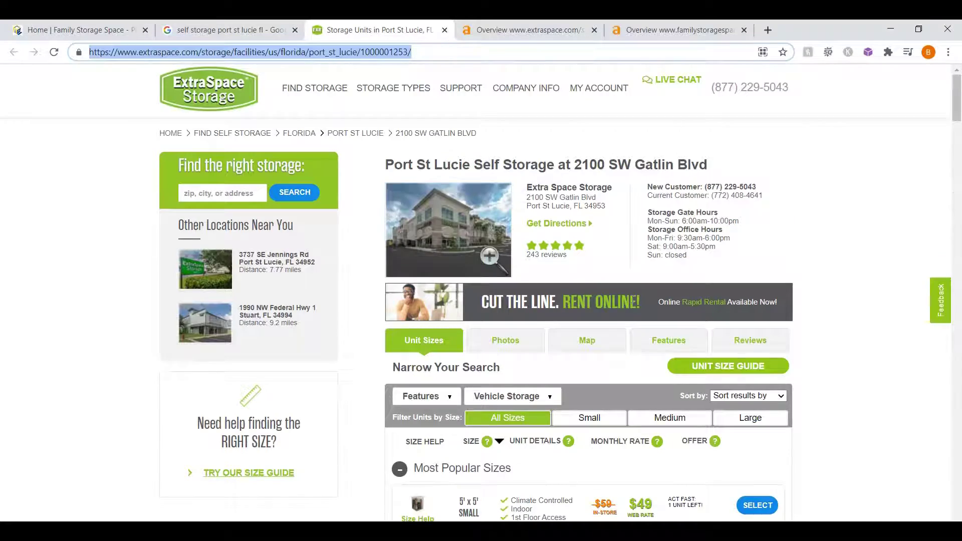
key(ctrl+Tab)
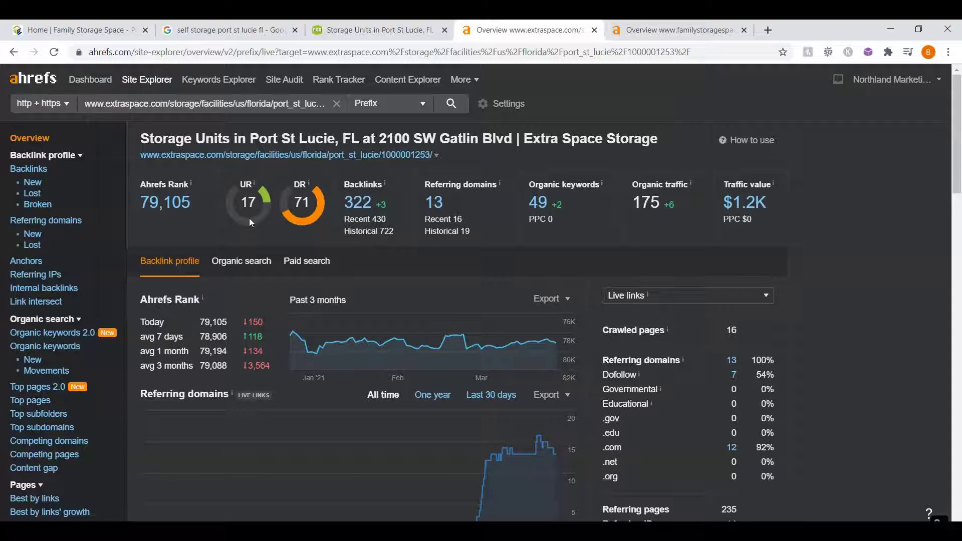
Open the Extra Space page's Organic Keywords report from its 49 organic keywords value.
click(308, 222)
click(382, 163)
click(539, 203)
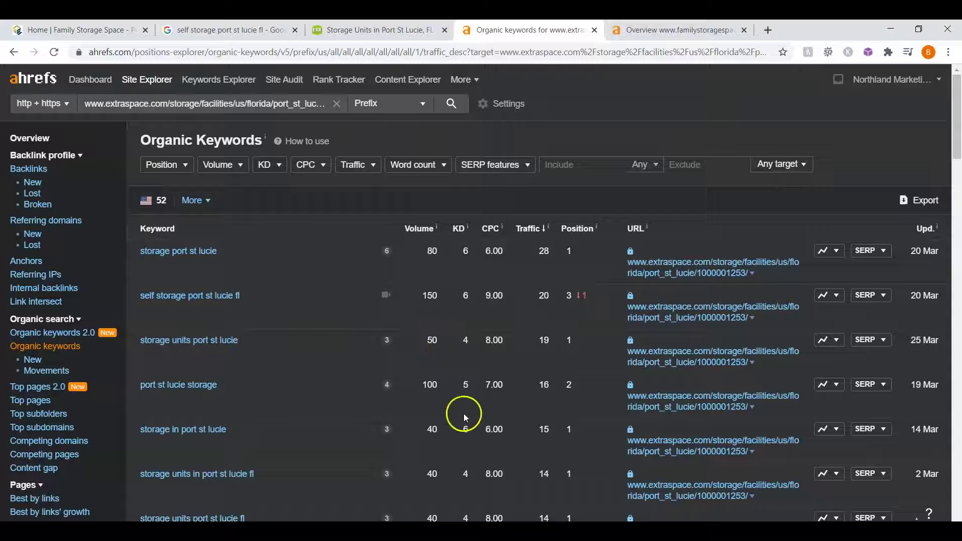
scroll(440, 430, down, 3)
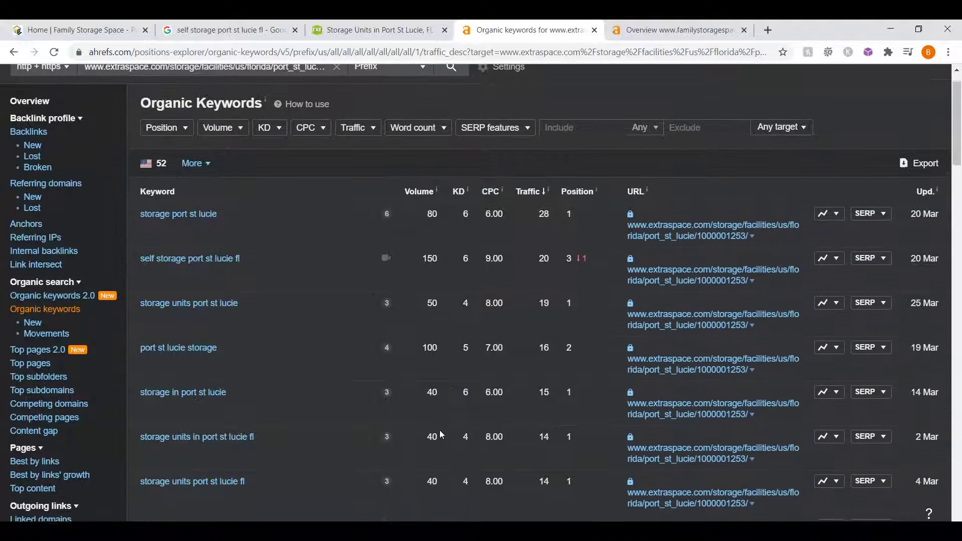
scroll(440, 431, down, 2)
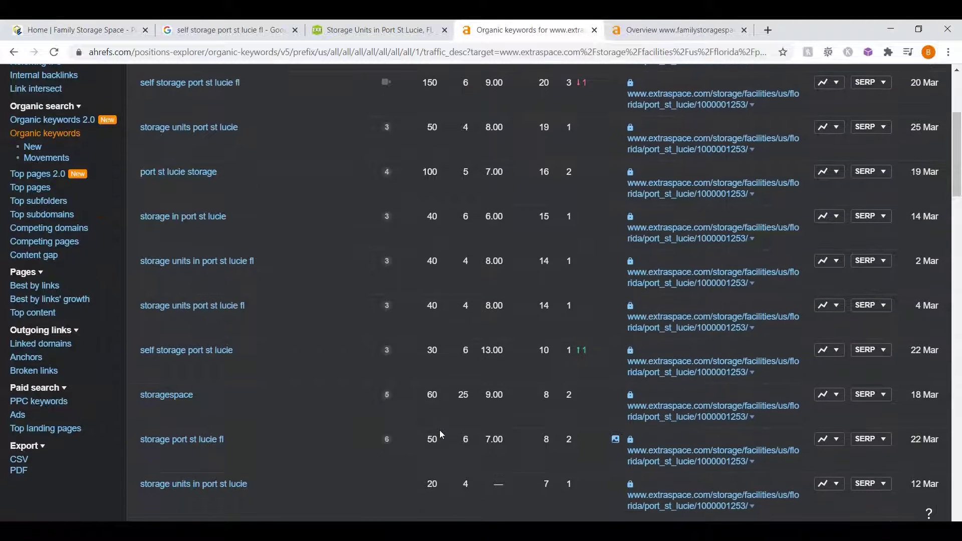
scroll(440, 430, down, 2)
scroll(441, 430, down, 1)
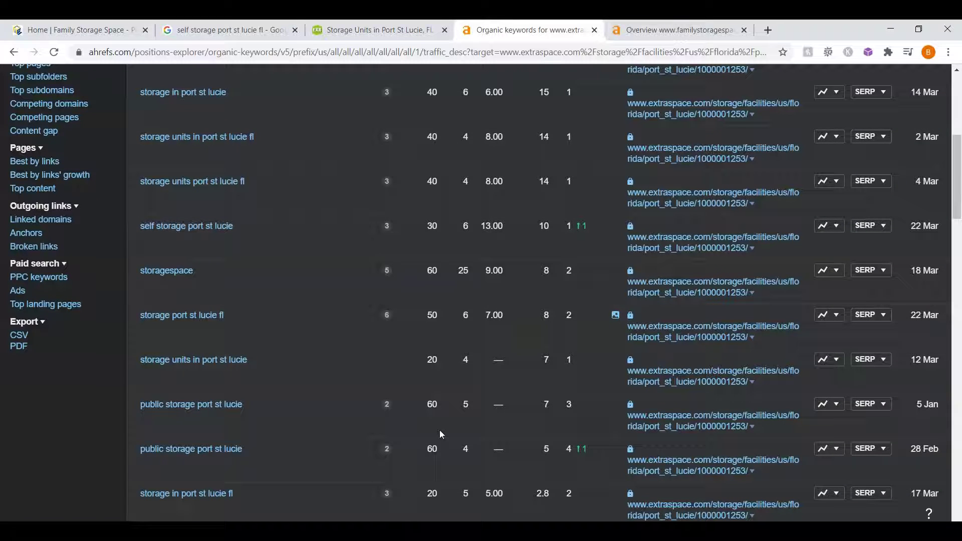
click(465, 345)
Check familystoragespace.com's backlinks and referring domains, then open its 2-keyword organic report.
click(633, 31)
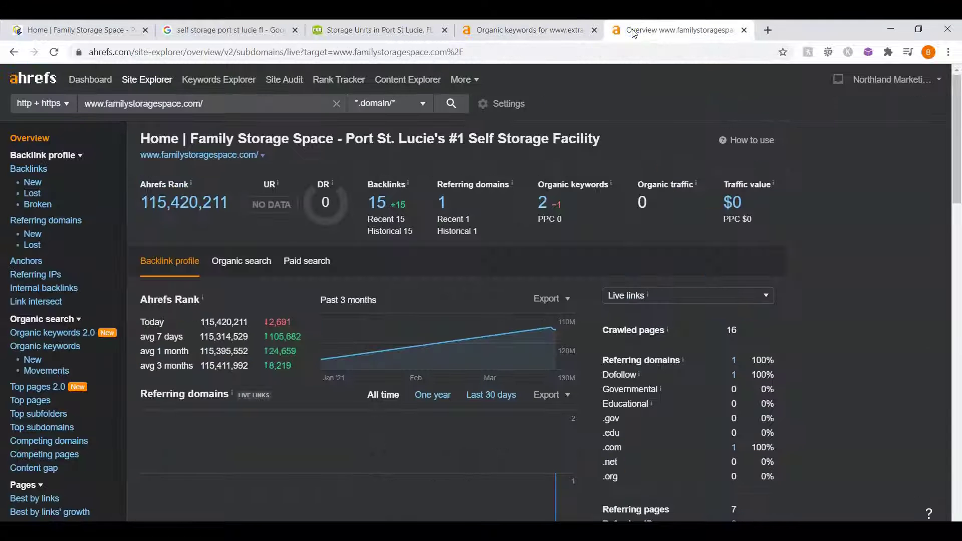
click(282, 232)
click(384, 211)
click(447, 198)
click(624, 295)
click(734, 376)
click(543, 205)
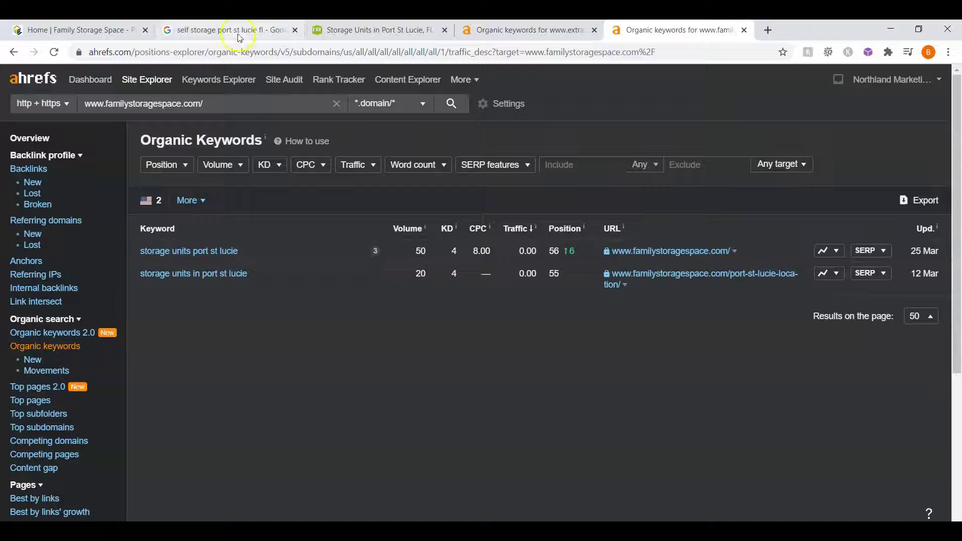
Glance at the Family Storage Space homepage, then go back to its Ahrefs Overview.
click(80, 30)
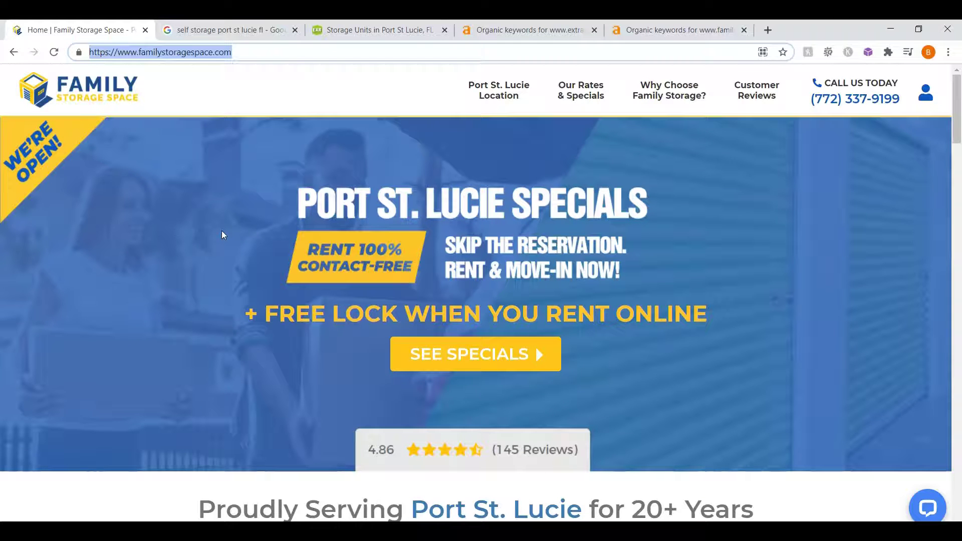
click(647, 29)
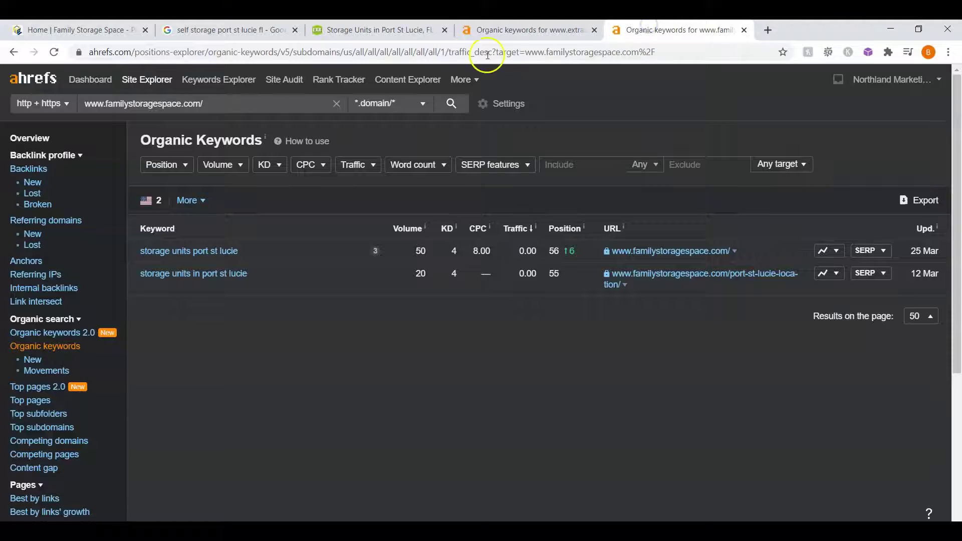
click(29, 141)
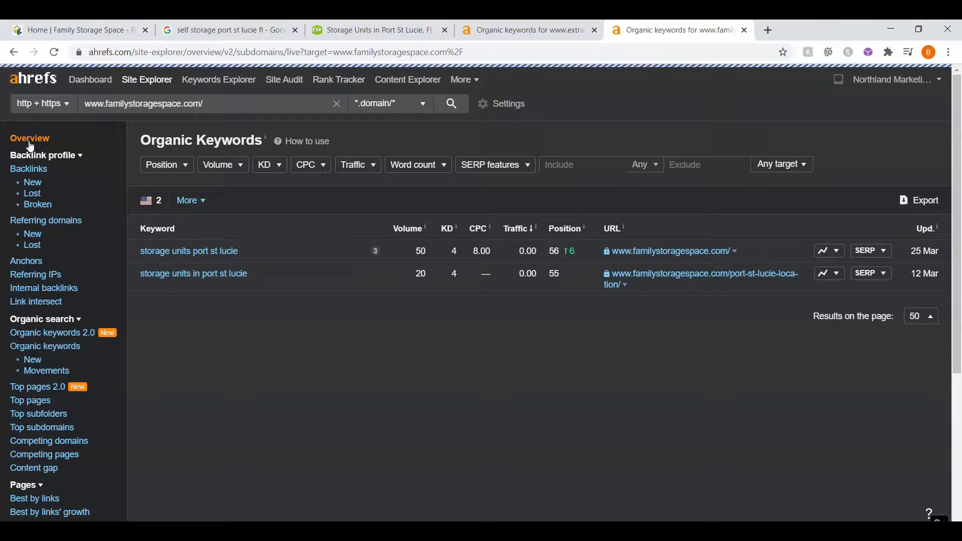